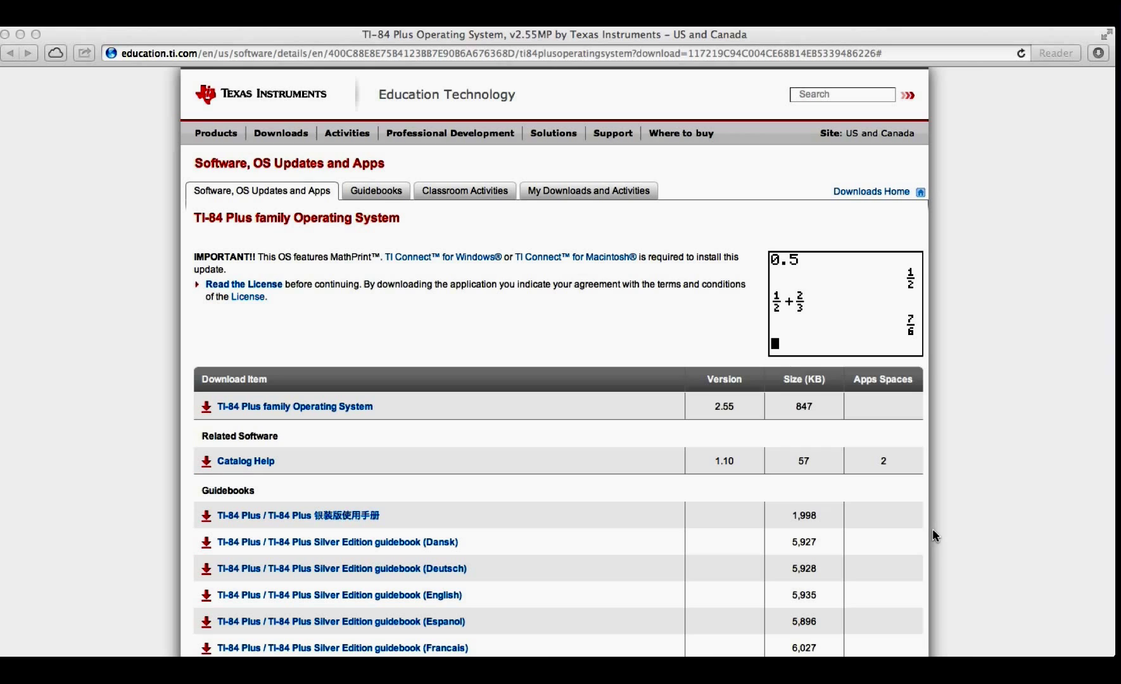
Step: Download TI Connect for Macintosh (TIConnect_40.dmg) in Safari and cancel the duplicate download
scroll(390, 357, down, 4)
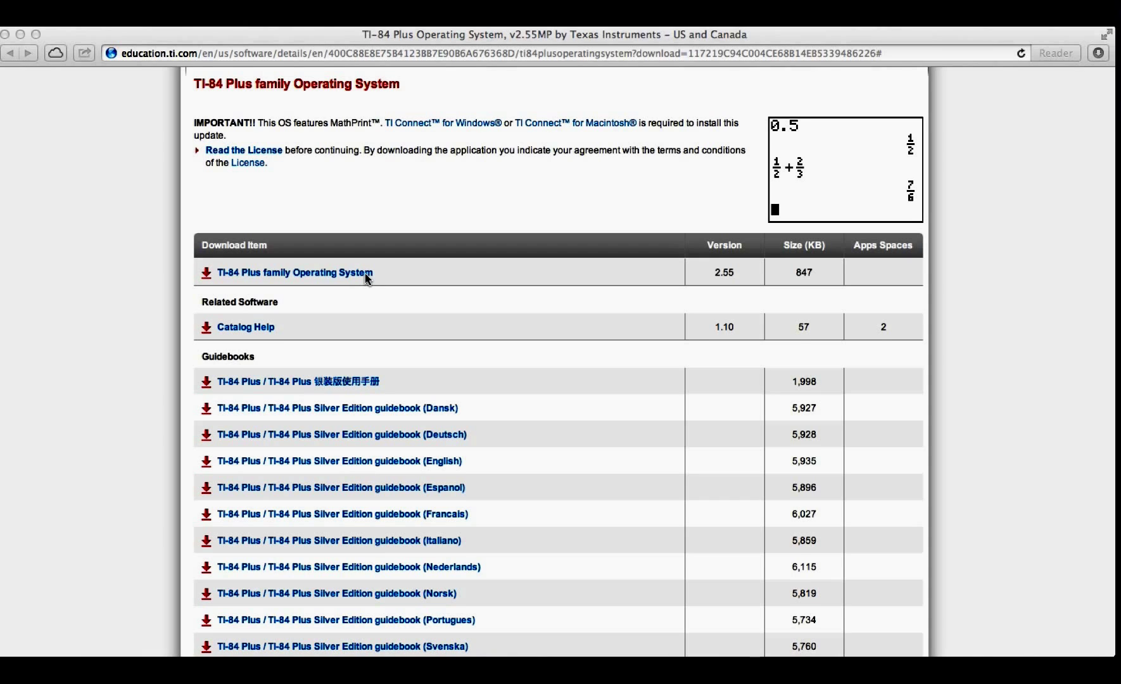
scroll(367, 279, up, 1)
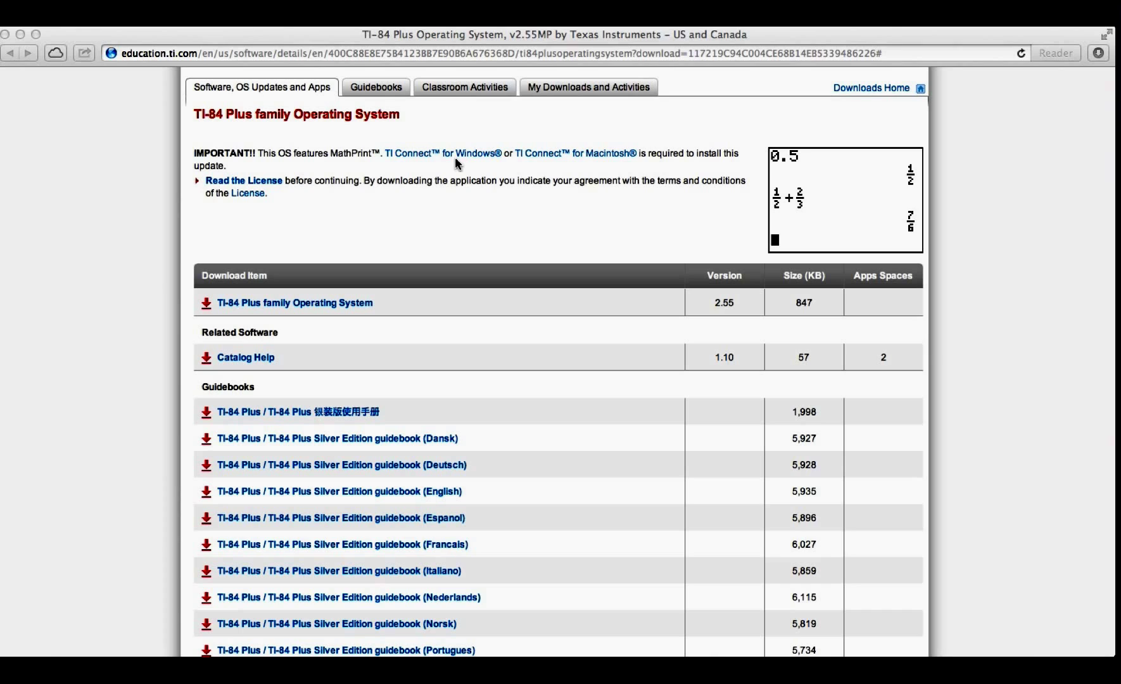
click(562, 162)
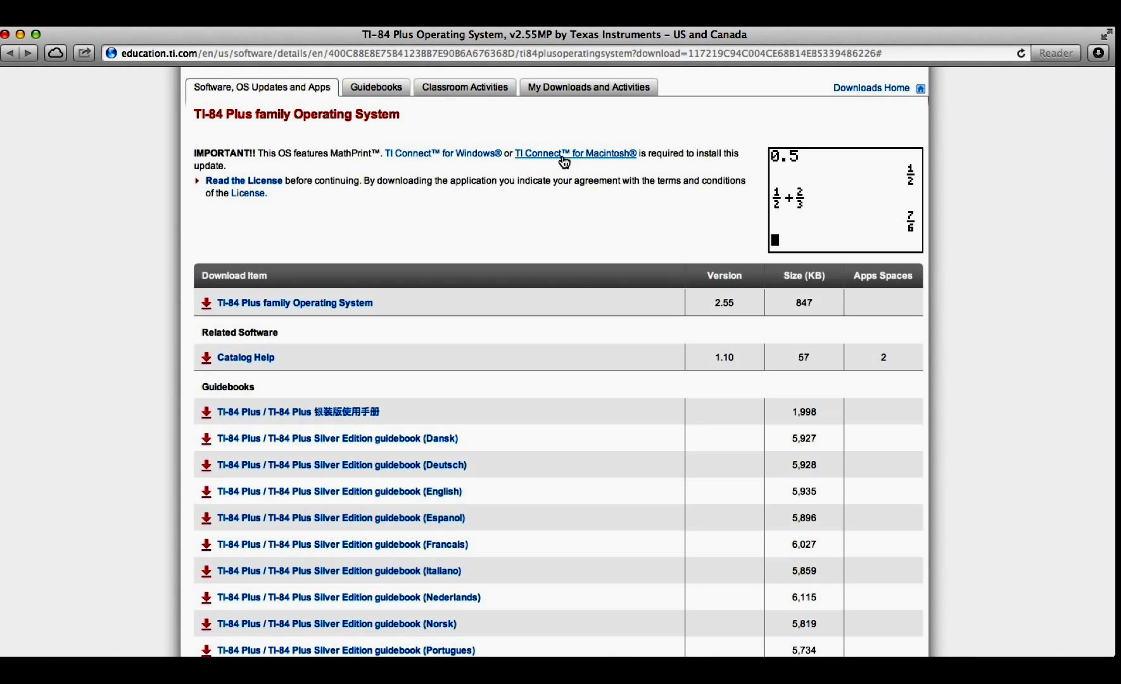
click(564, 163)
click(1098, 53)
click(1075, 117)
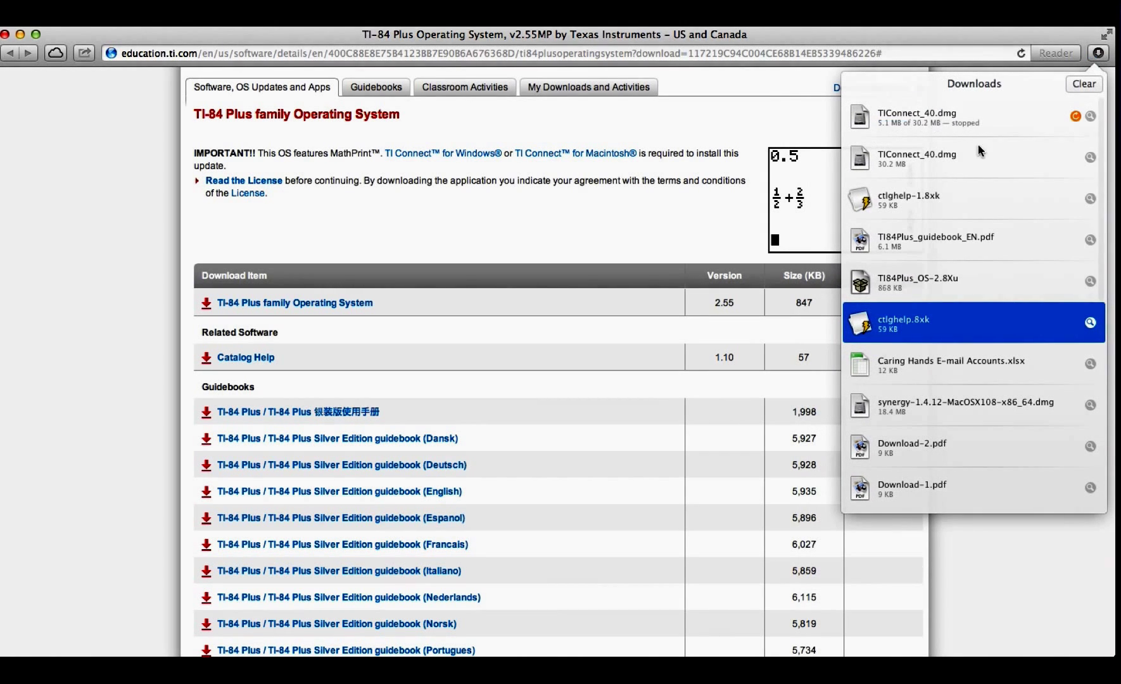
Step: Open TIConnect_40.dmg, launch the ticonnectx.pkg installer, and close the disk image window
double_click(982, 155)
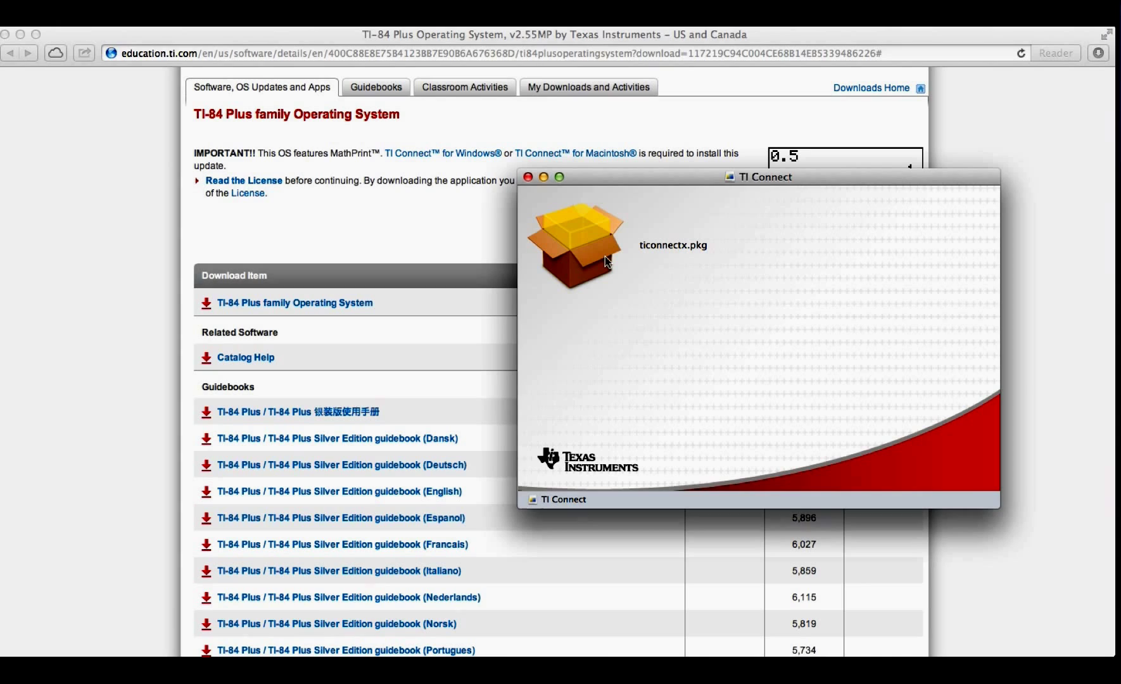
click(595, 259)
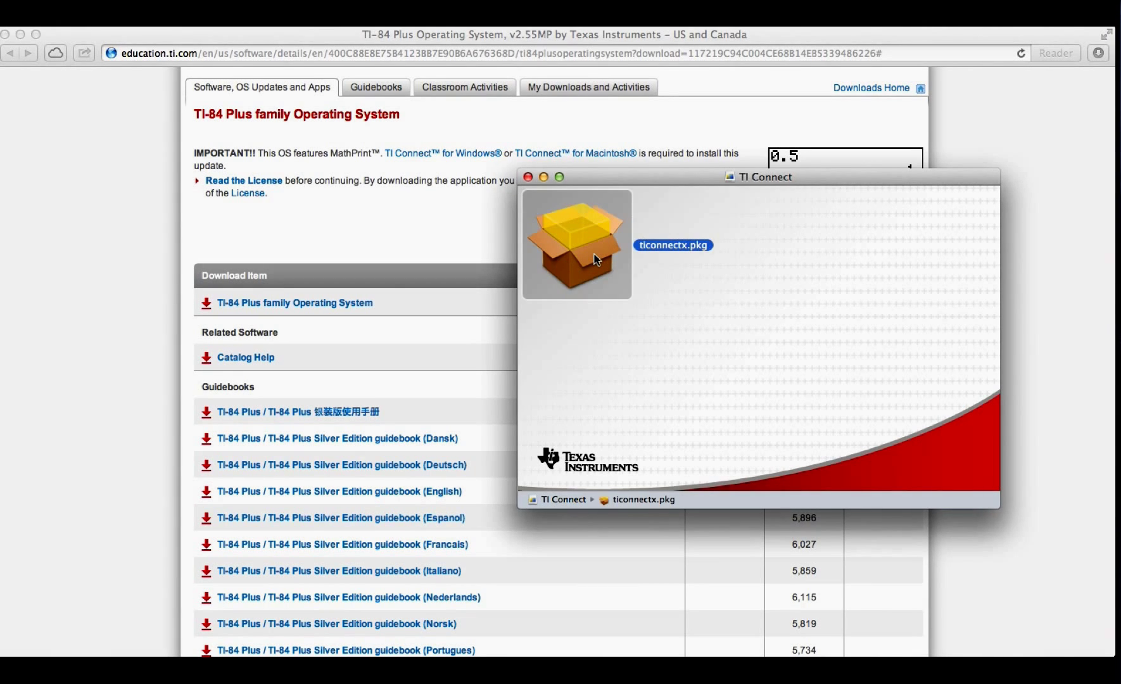
double_click(595, 259)
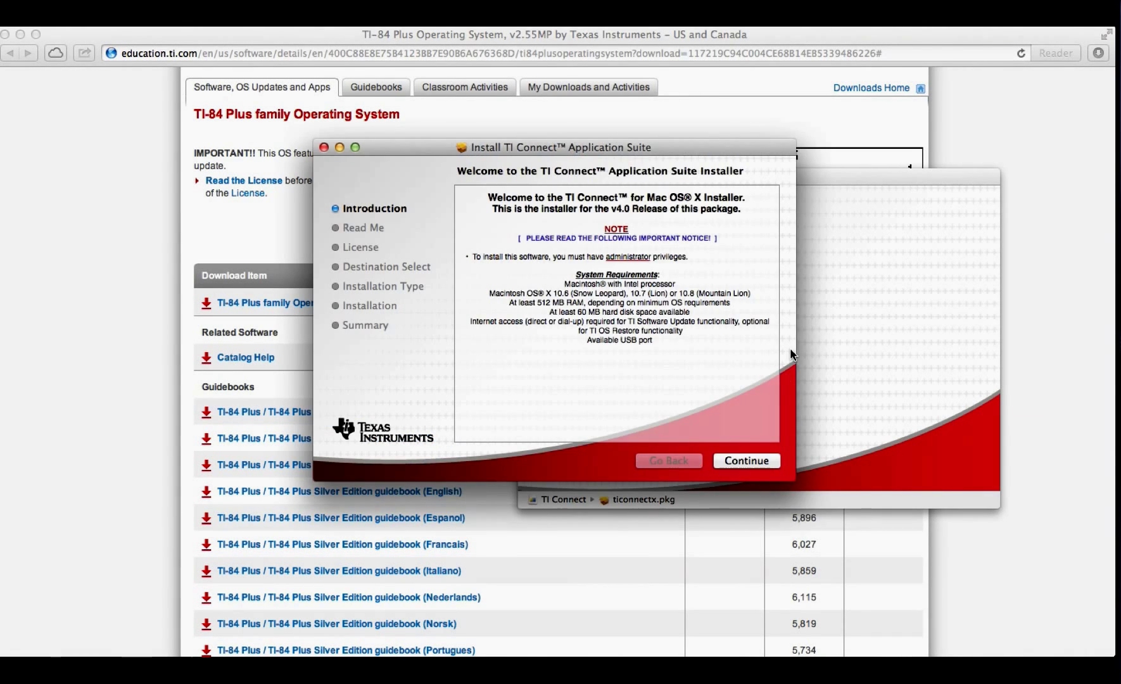
click(830, 335)
click(529, 177)
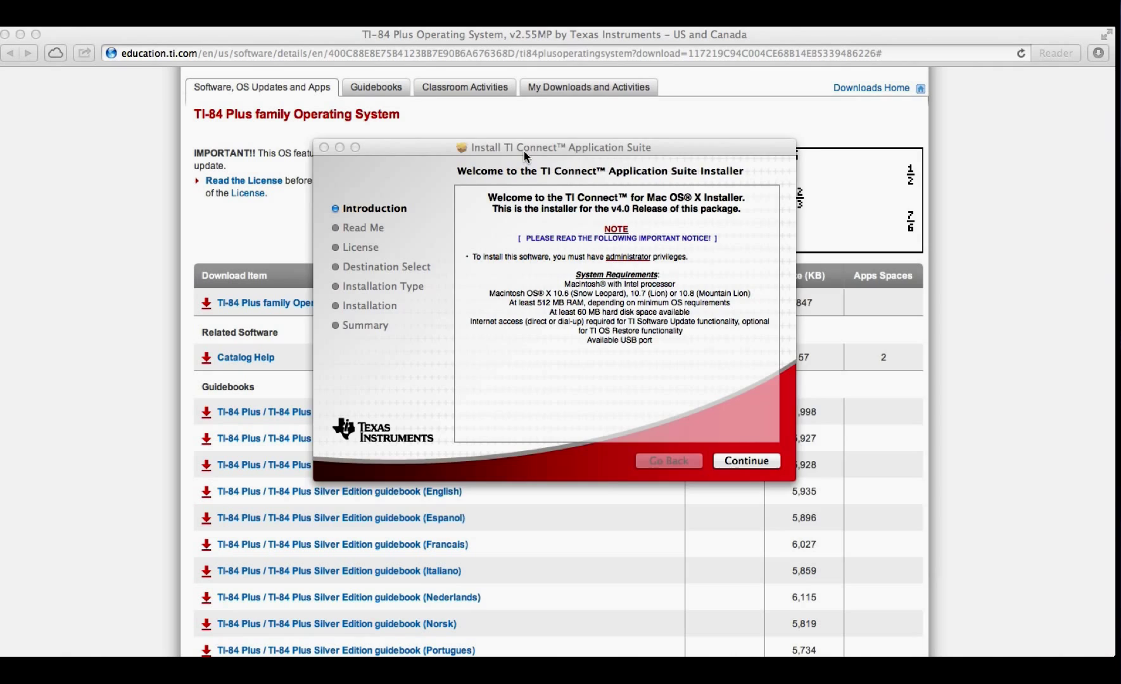
drag(524, 151, 783, 116)
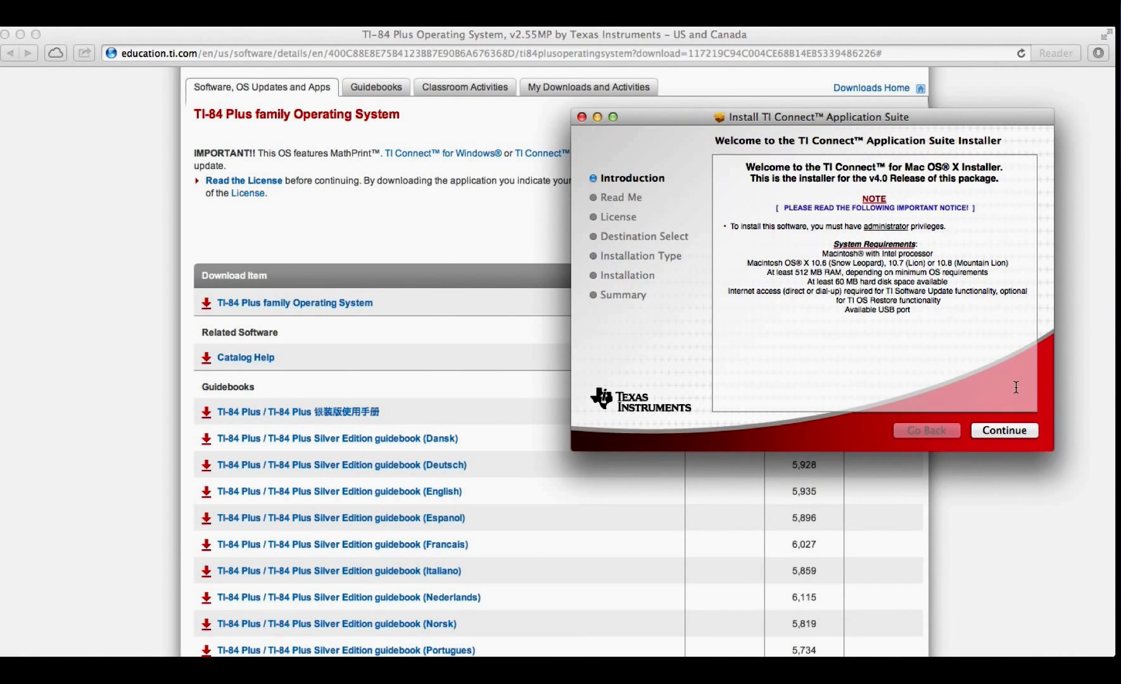
Step: Go through Read Me and License, agree, and install TI Connect on Macintosh HD
click(1012, 429)
click(1012, 429)
scroll(874, 286, down, 15)
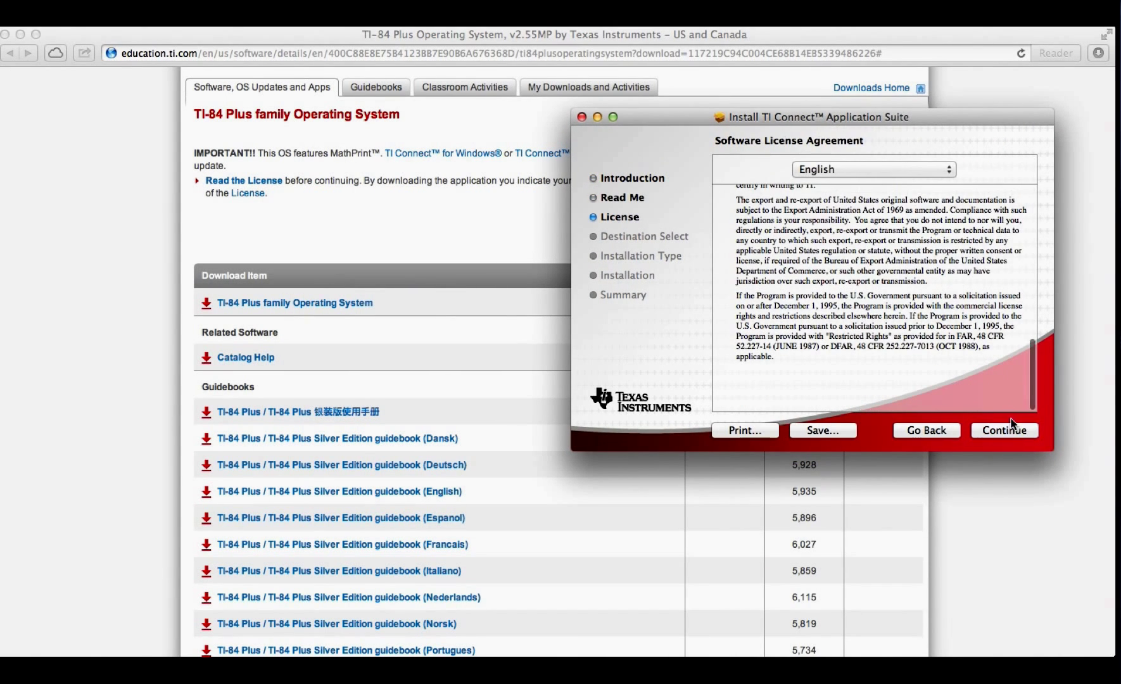
click(1005, 430)
click(956, 245)
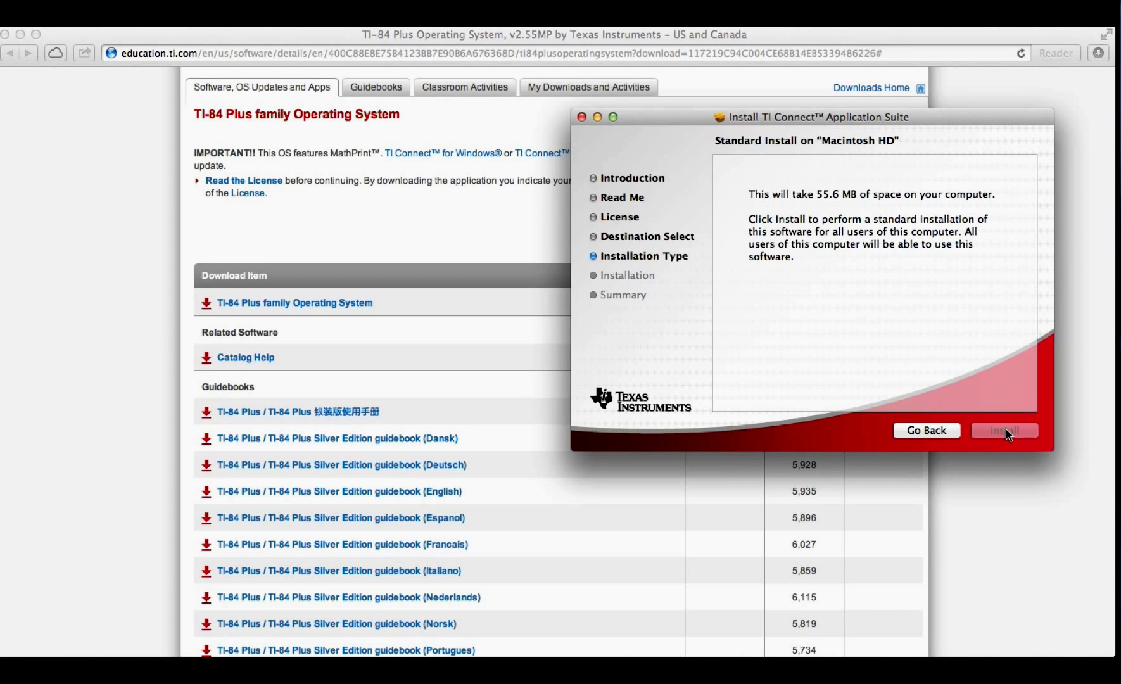
click(1005, 430)
click(863, 241)
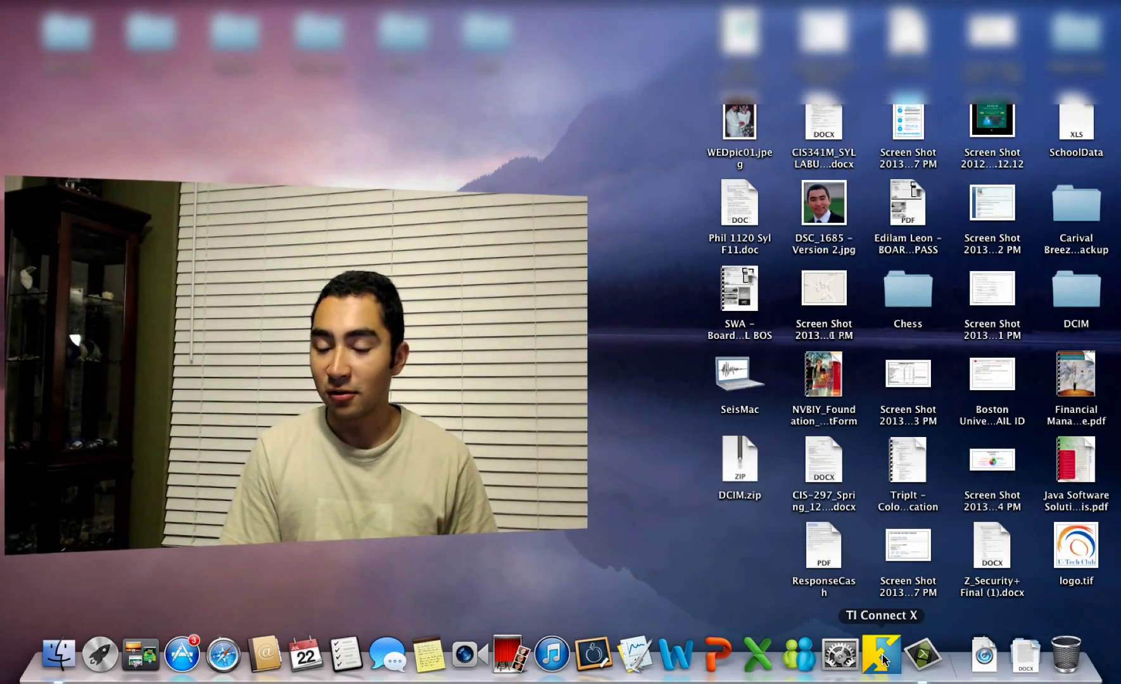
Step: Launch TI Connect X from the Dock
click(883, 656)
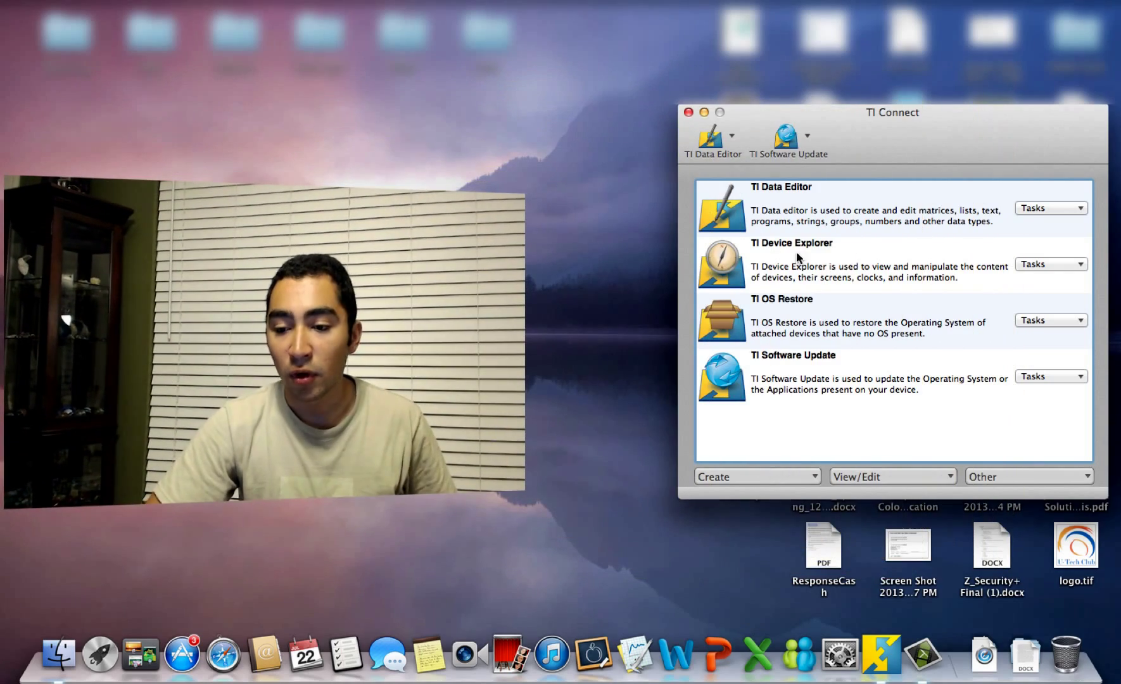
double_click(719, 271)
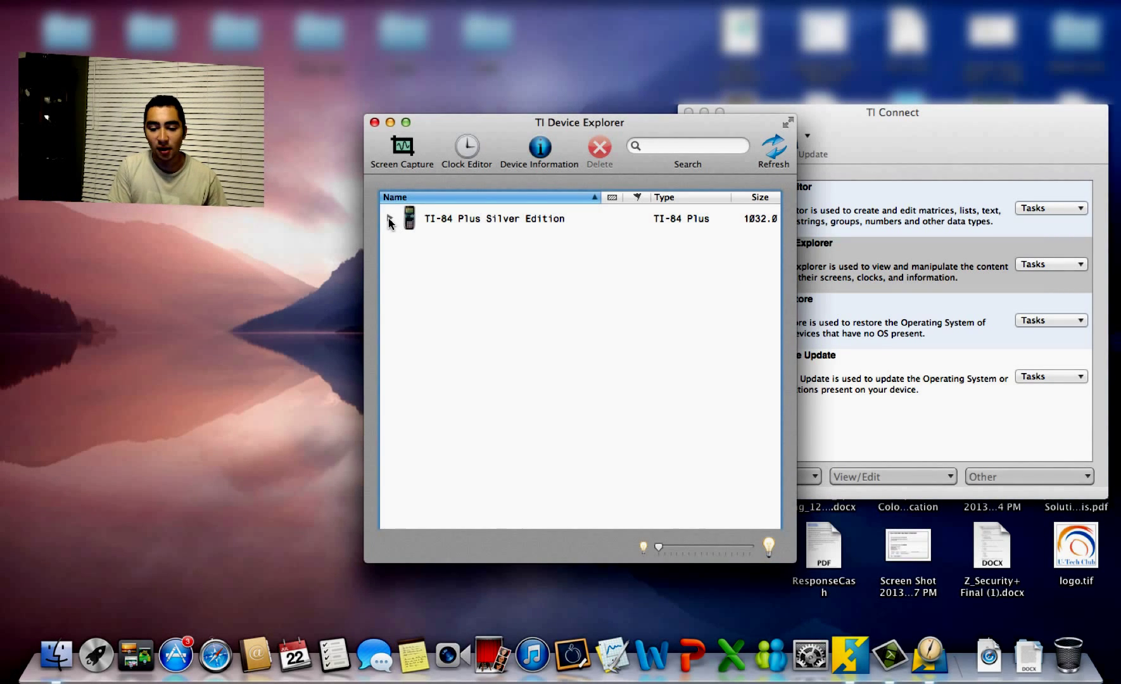
click(540, 149)
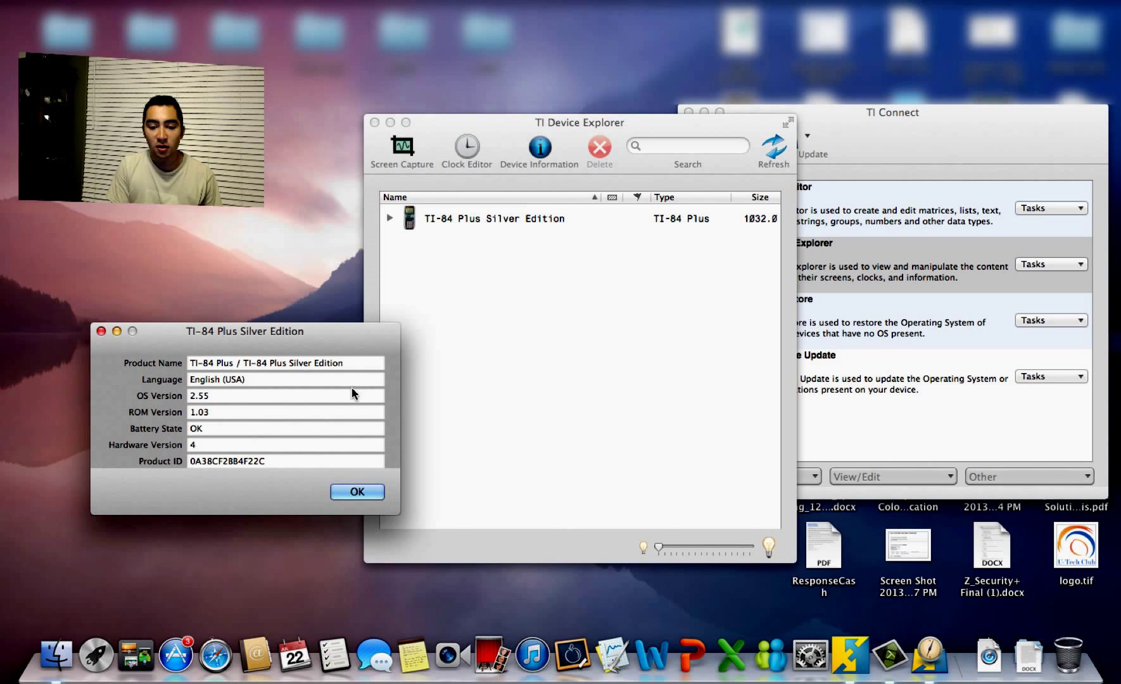
drag(282, 336, 634, 286)
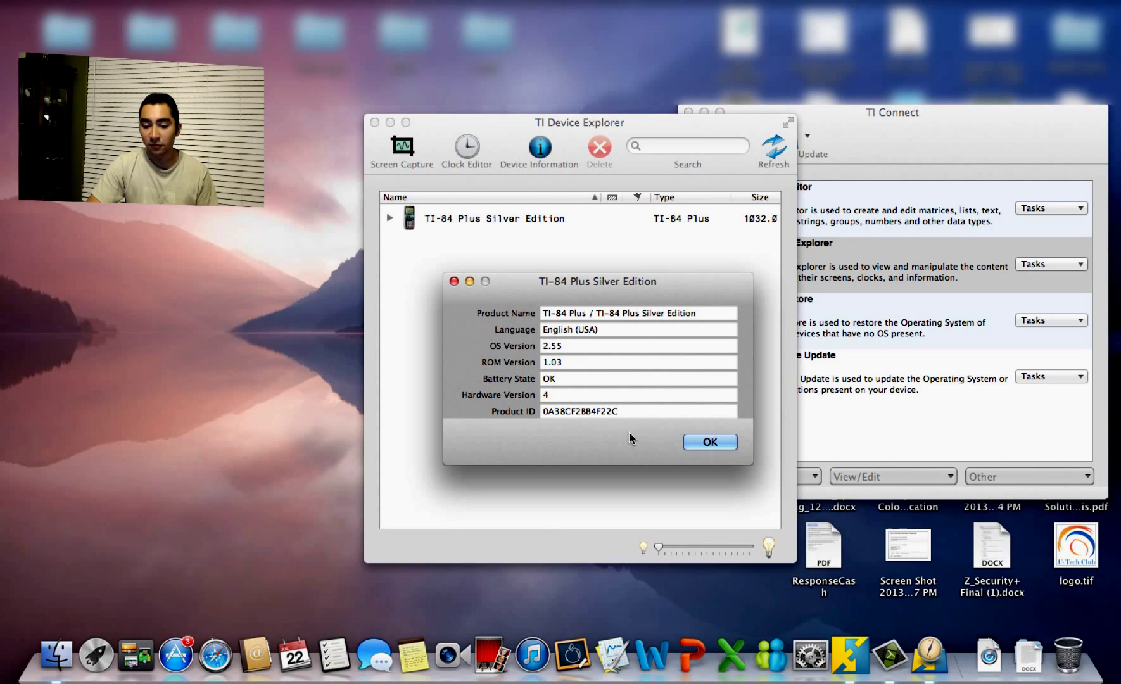
click(703, 442)
click(389, 215)
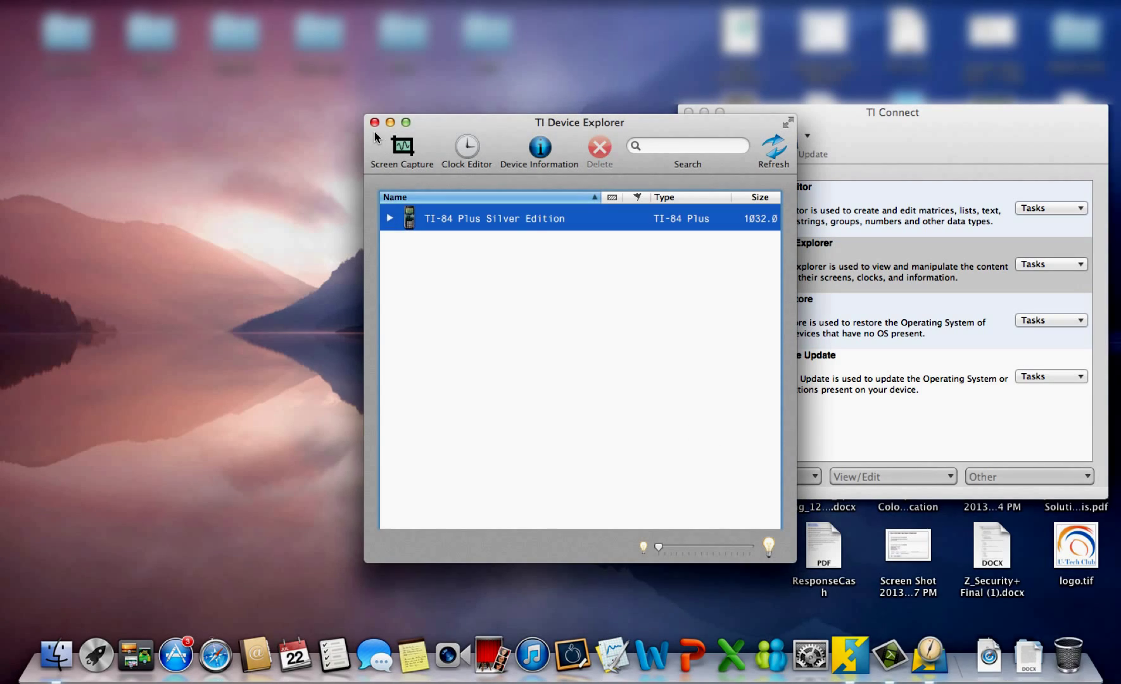
Step: Close Device Explorer and start TI Software Update with 'Update my device'
click(374, 122)
key(Down)
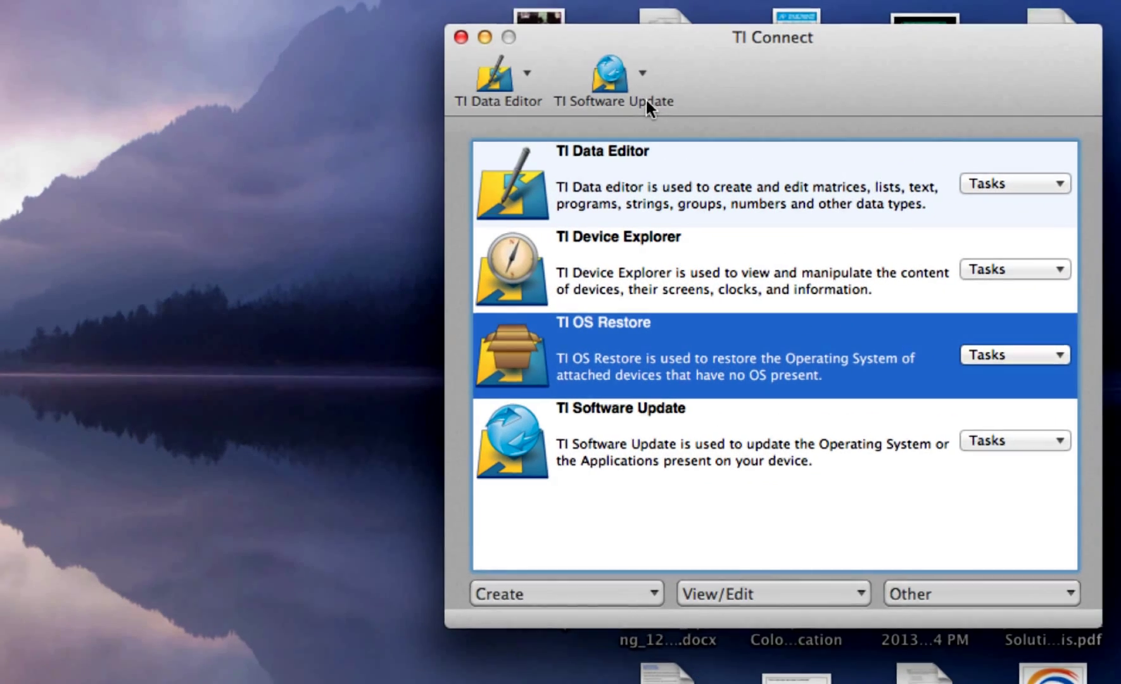
click(645, 71)
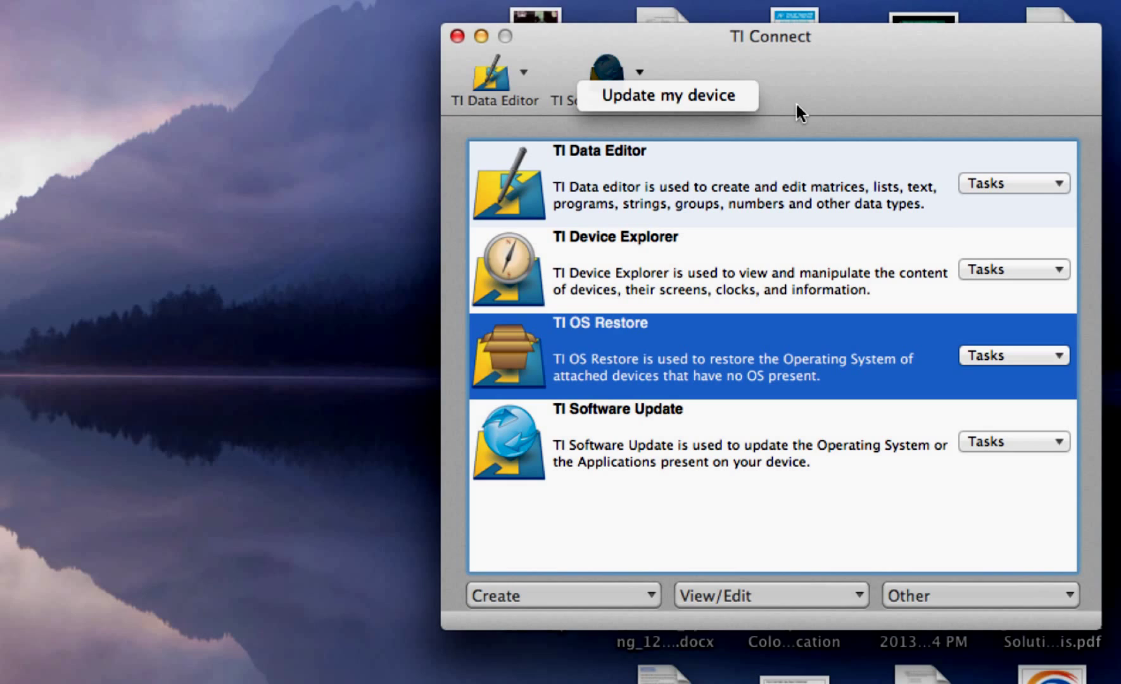
click(688, 100)
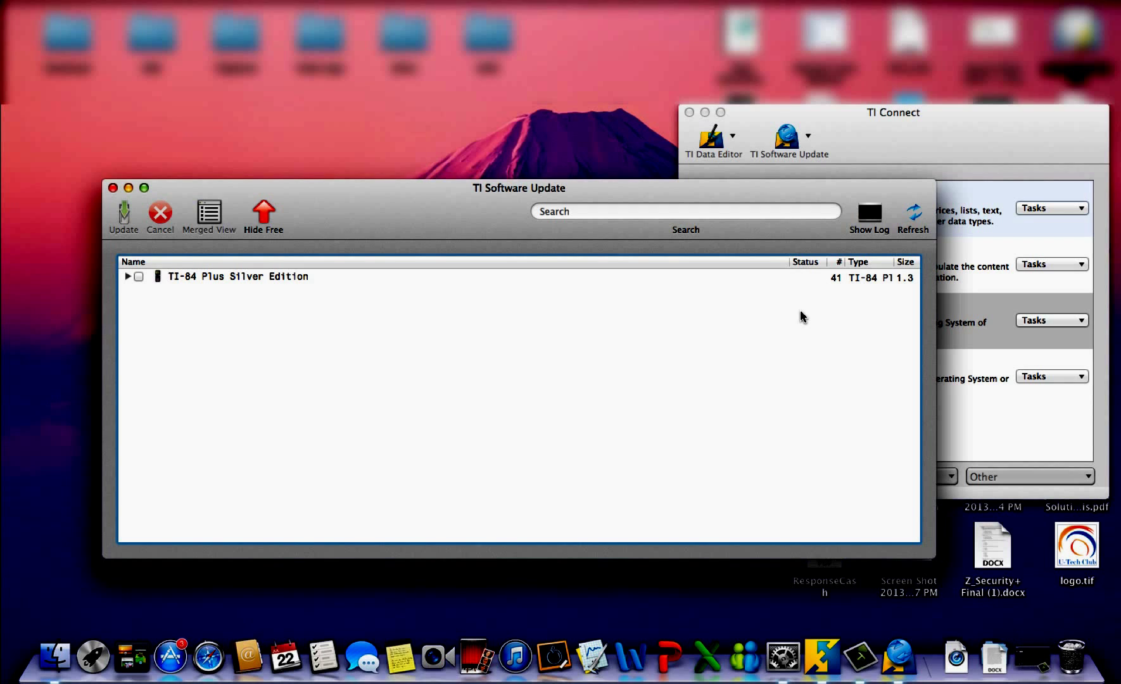
Step: Expand the TI-84 Plus Silver Edition app list and check the TI-CBL(tm)/CBR(tm) App
click(127, 278)
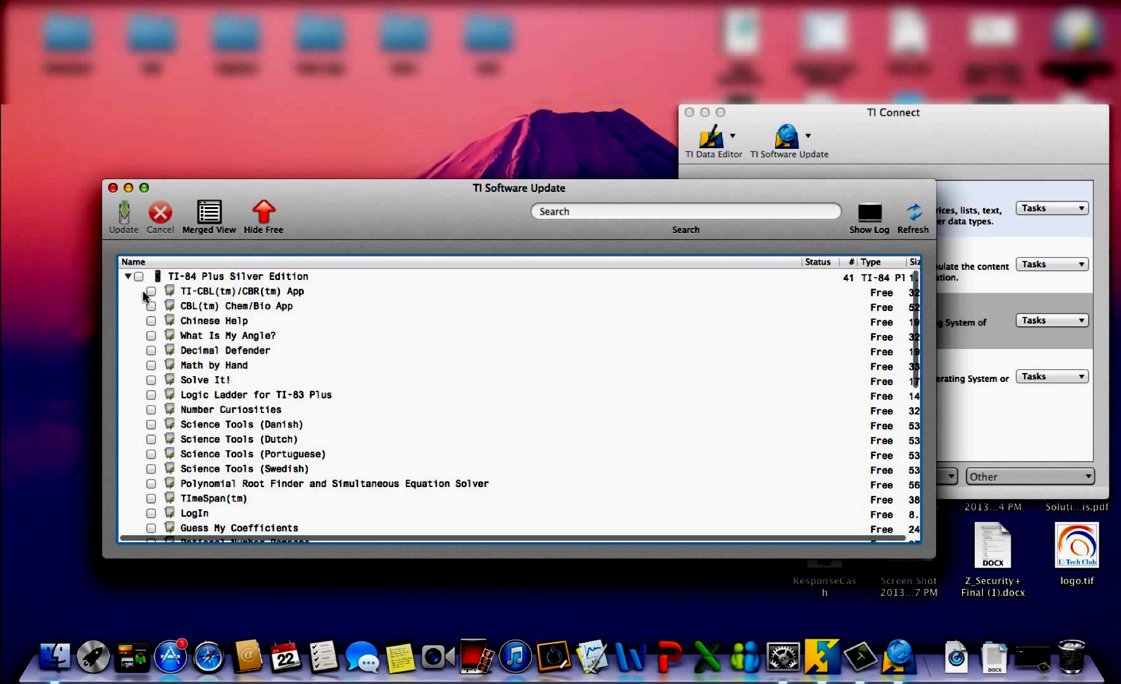
scroll(252, 375, down, 10)
scroll(251, 375, up, 10)
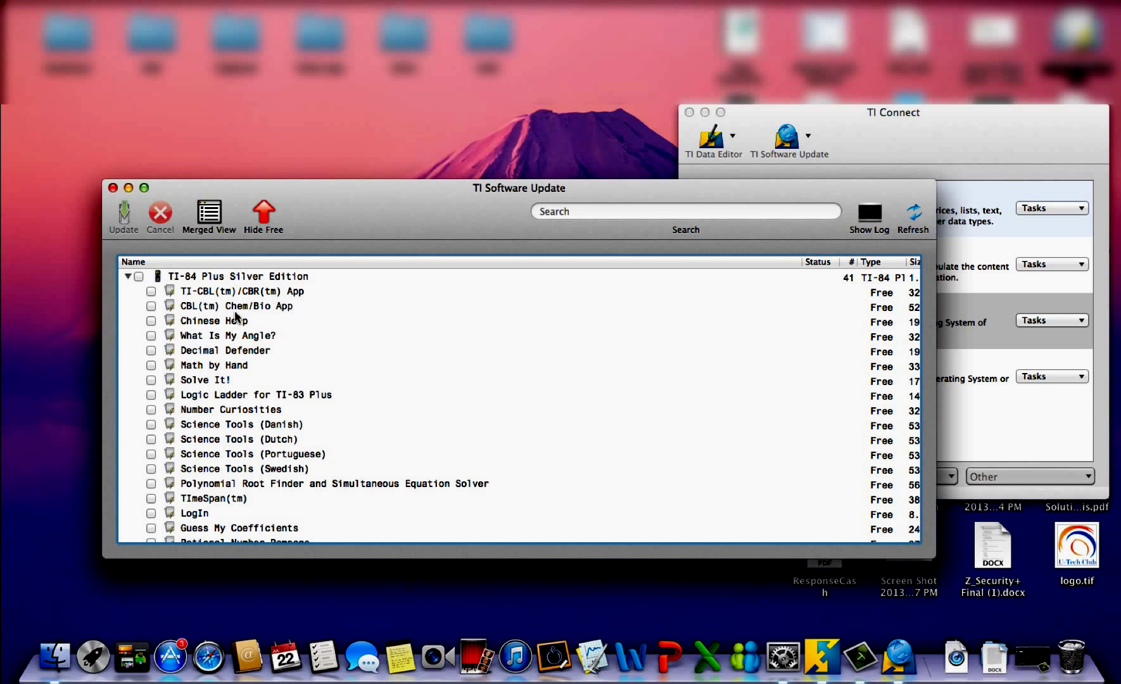
scroll(252, 315, down, 3)
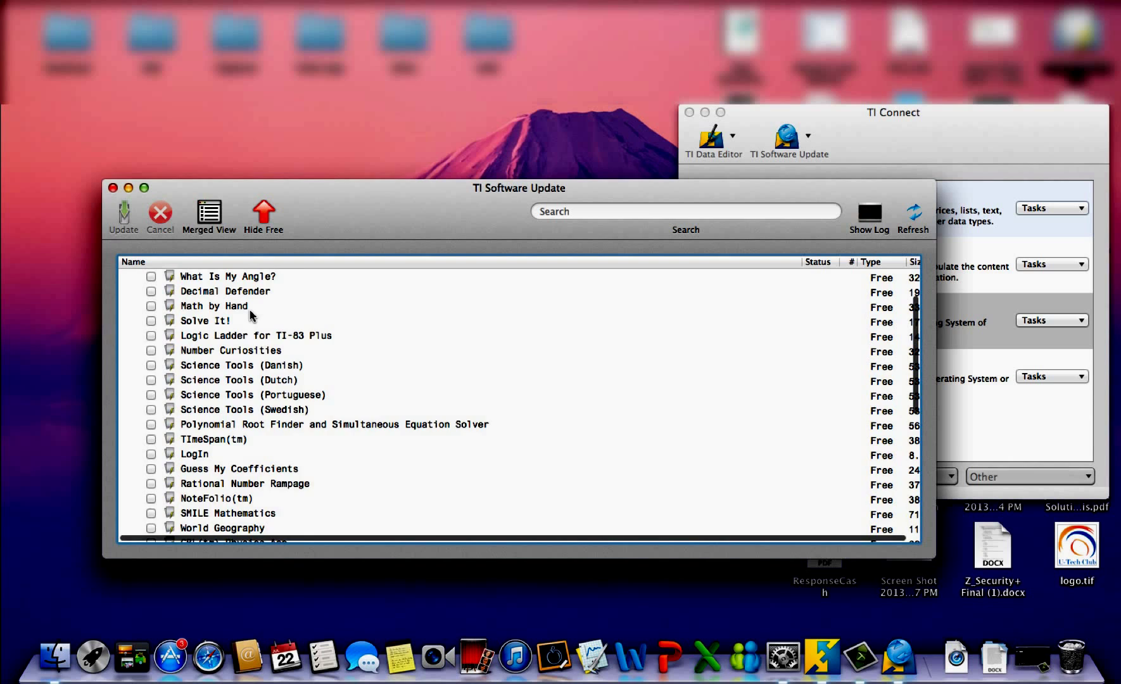
scroll(241, 312, up, 3)
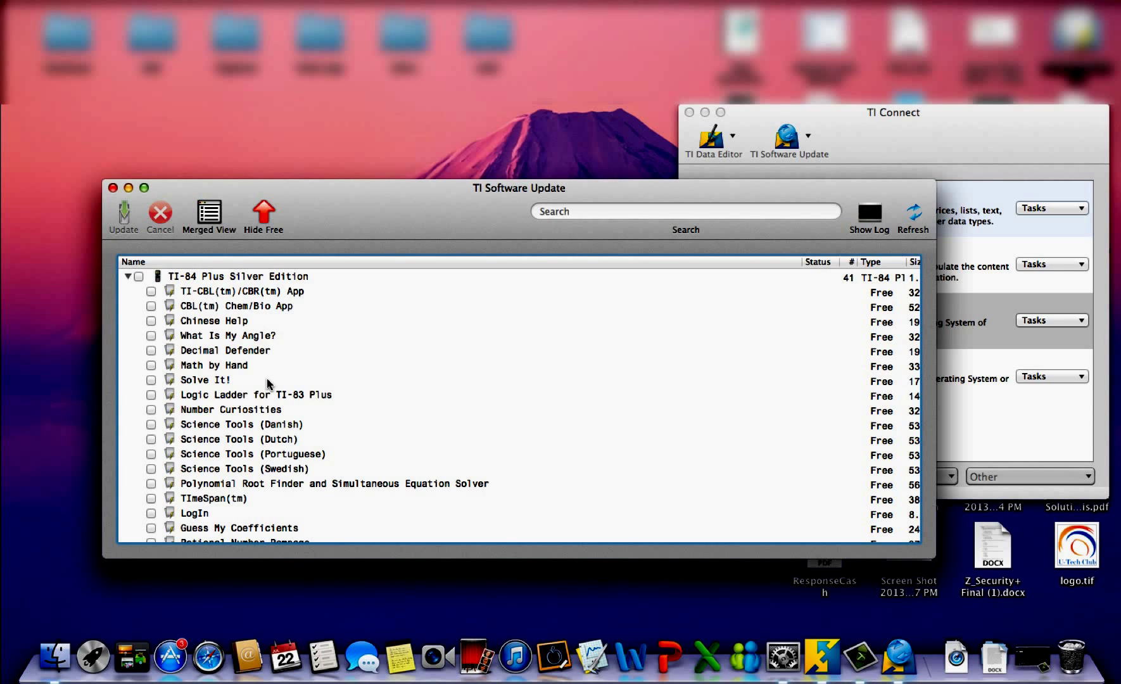
scroll(268, 383, down, 10)
scroll(268, 383, up, 10)
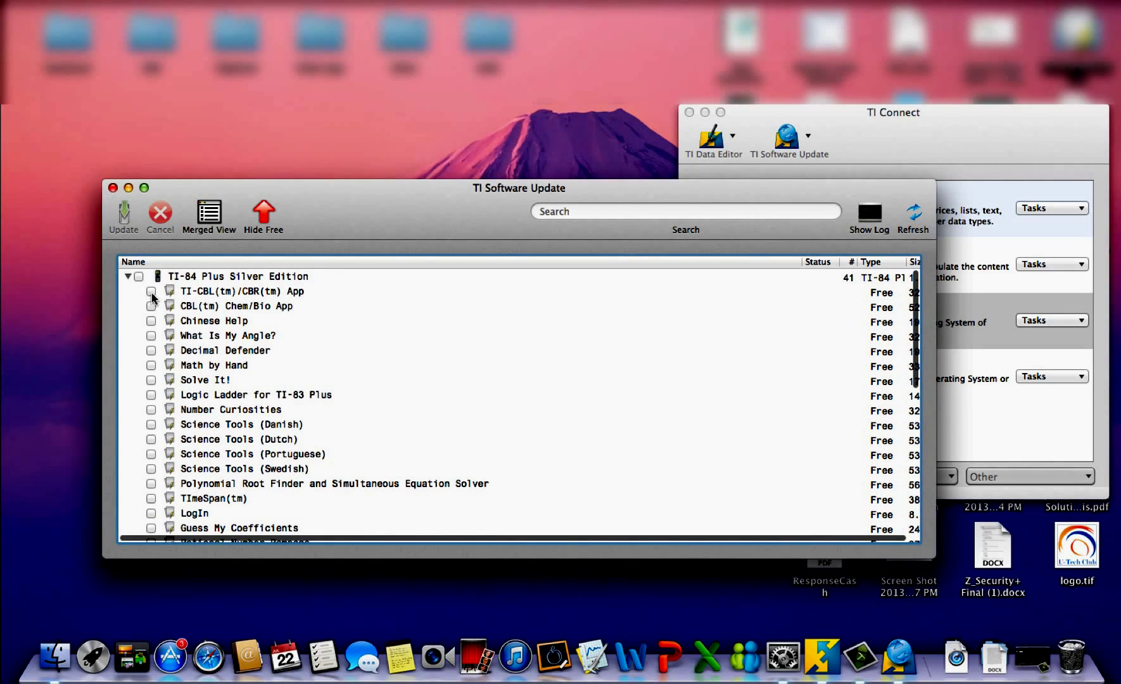
click(150, 291)
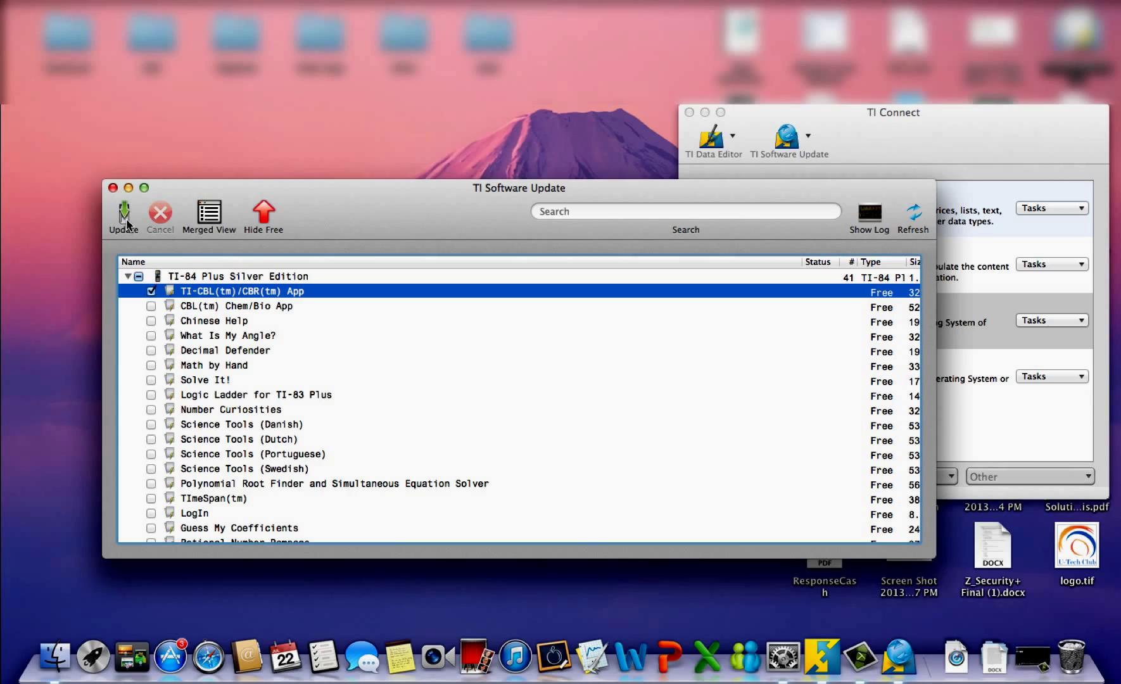
Step: Update the TI-CBL(tm)/CBR(tm) App, accepting the license agreement, until the update completes
click(125, 218)
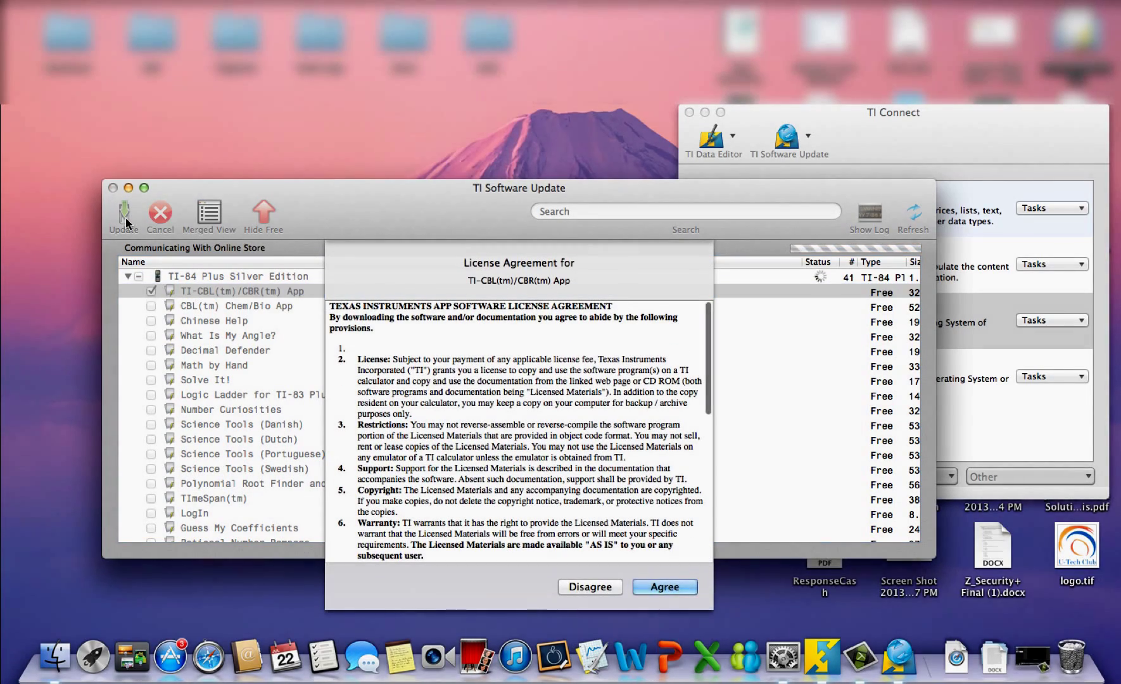
scroll(561, 490, down, 10)
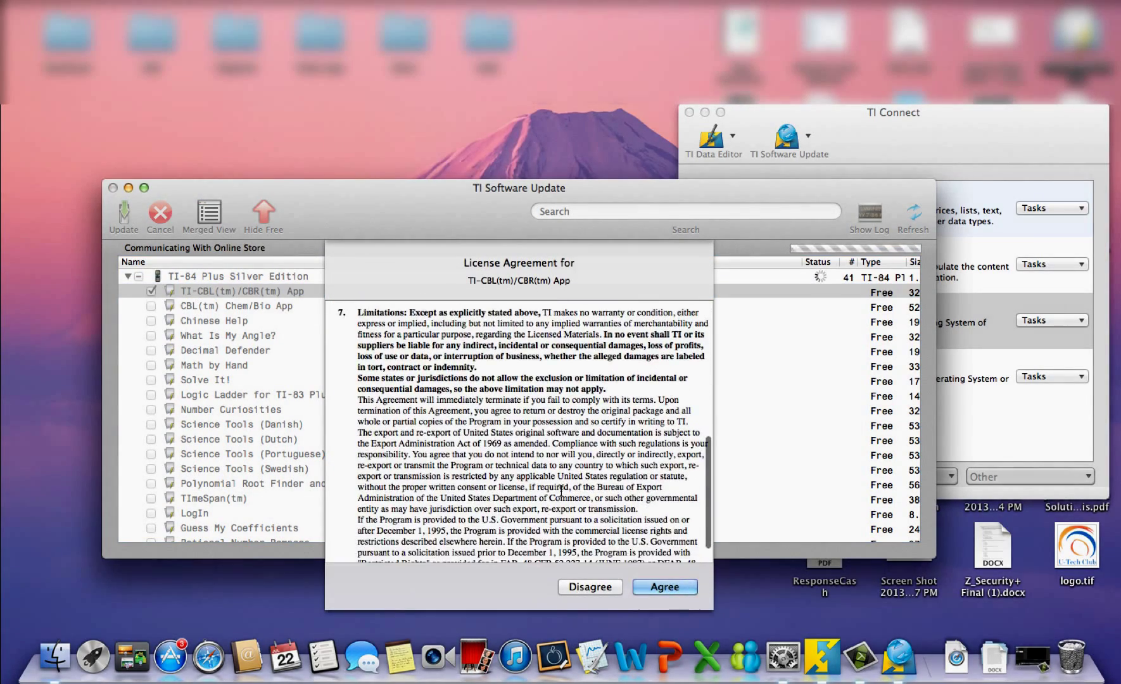
scroll(561, 489, down, 3)
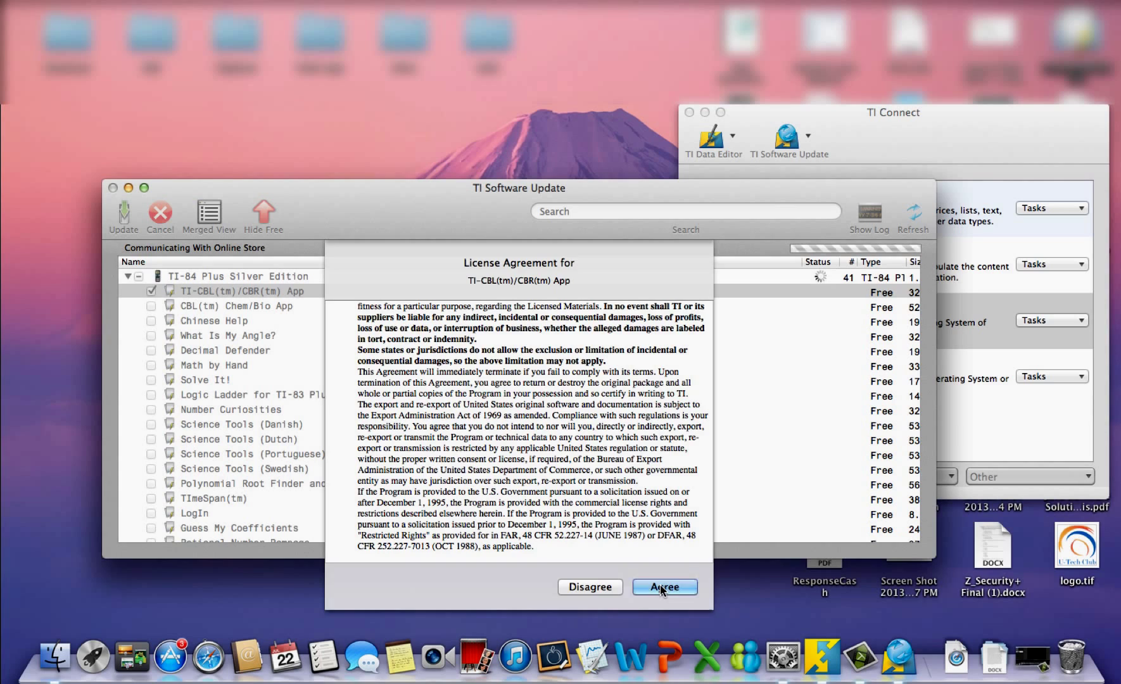
click(661, 587)
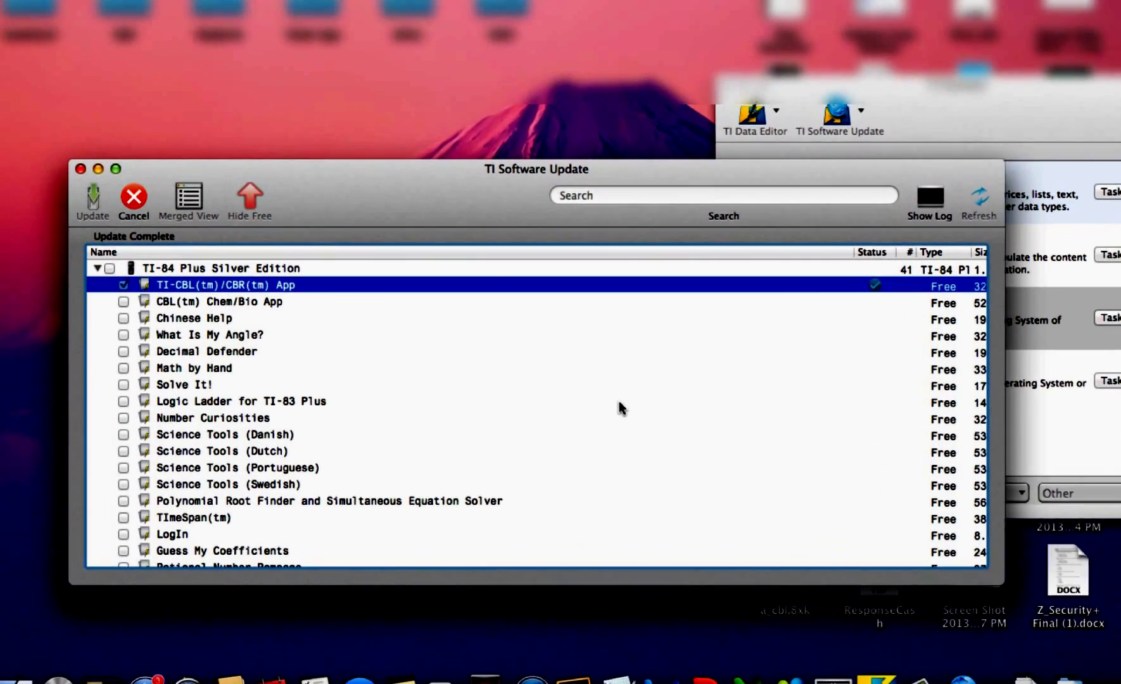
click(614, 303)
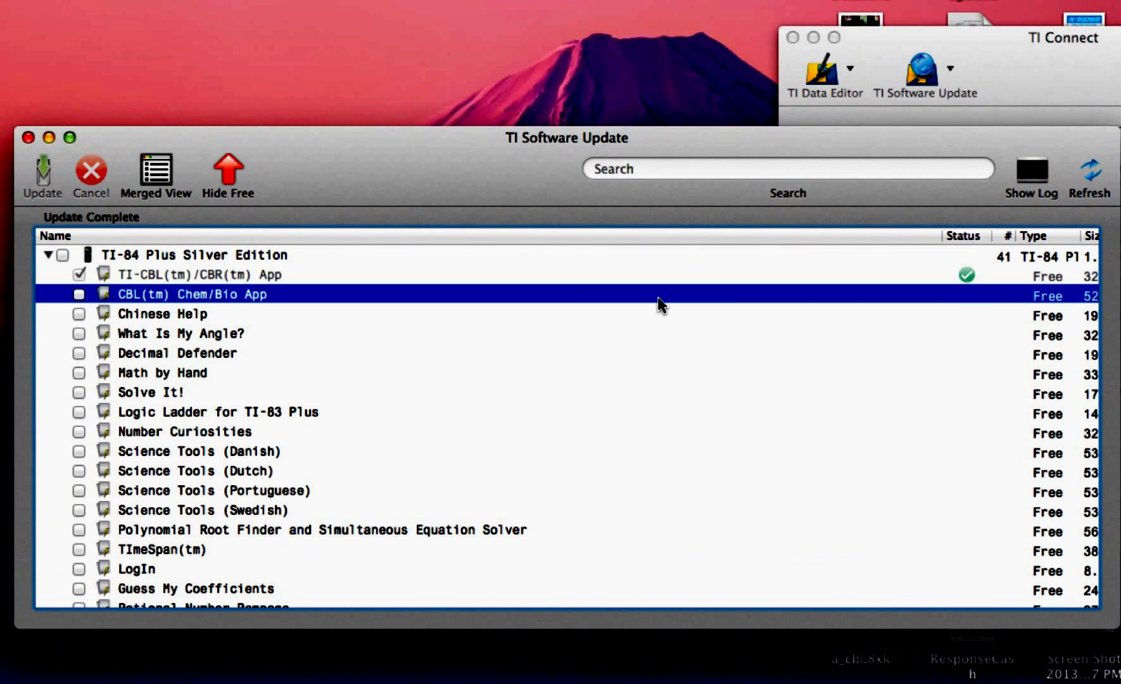
click(973, 276)
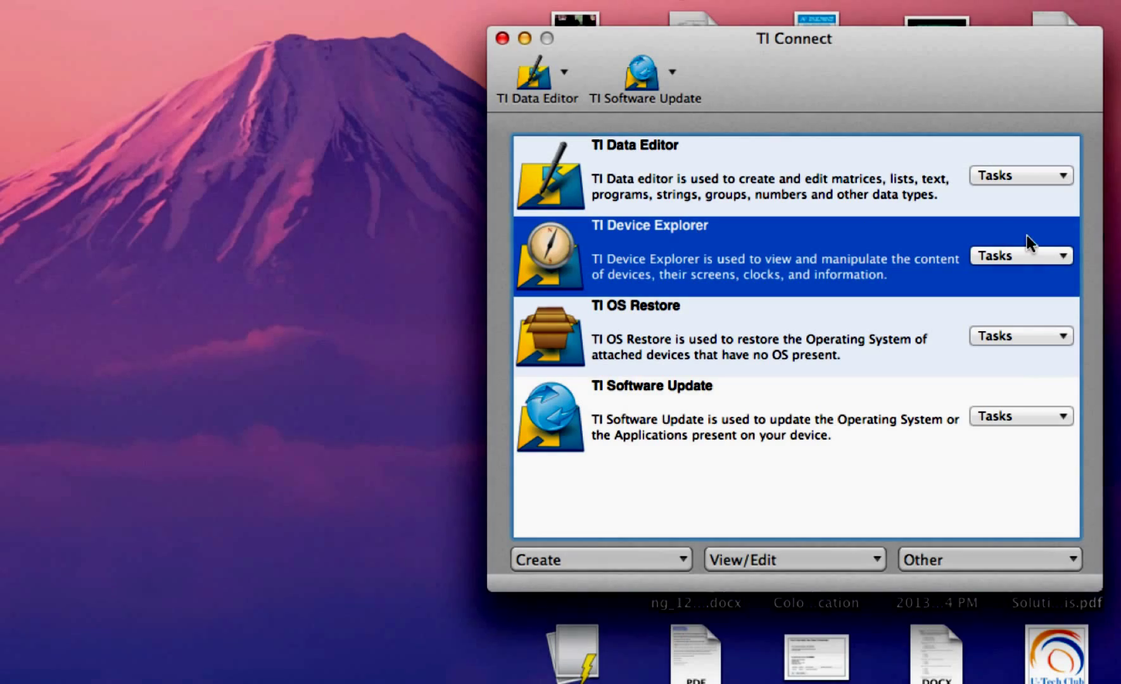
click(1032, 255)
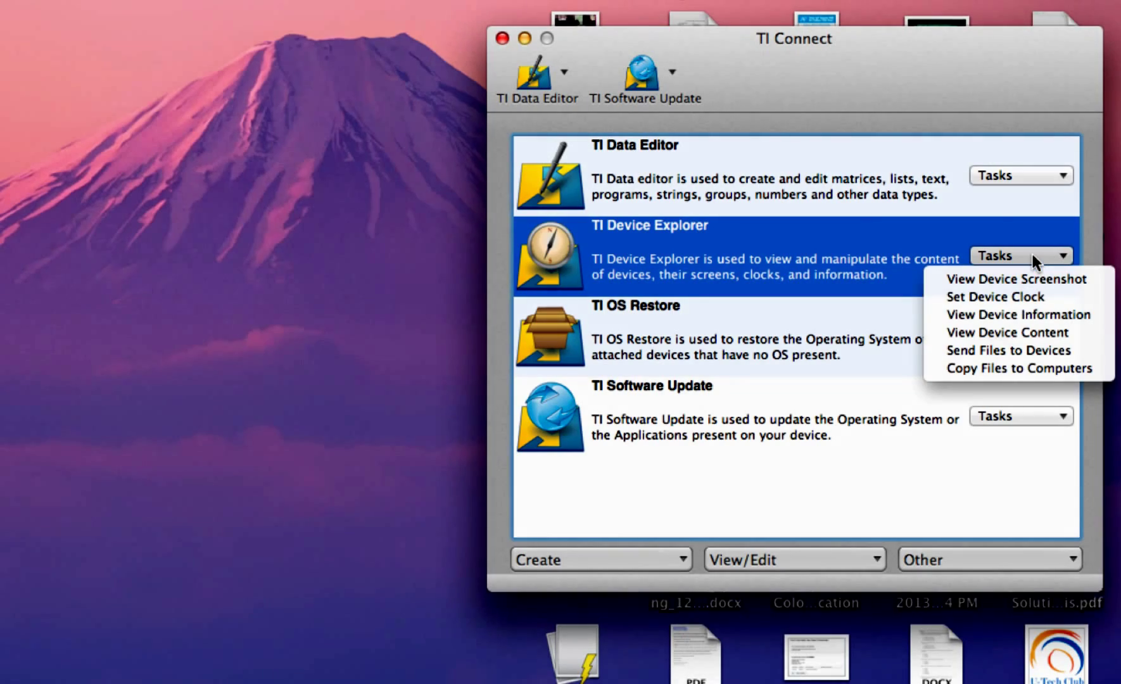
click(1037, 314)
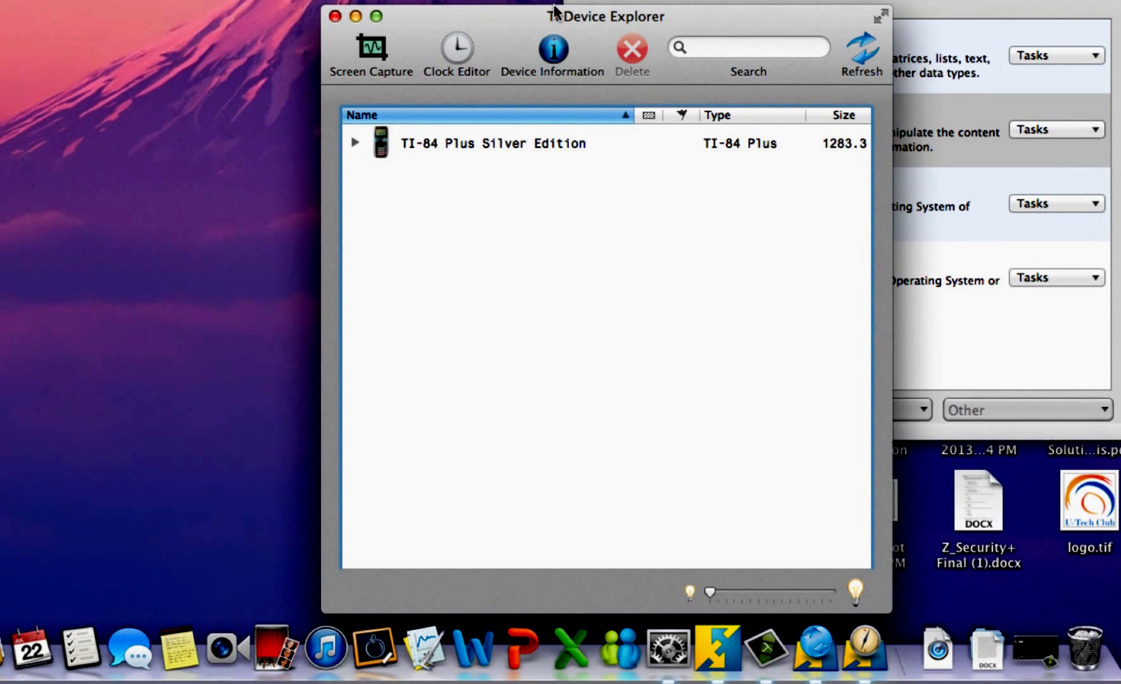
click(485, 161)
click(556, 51)
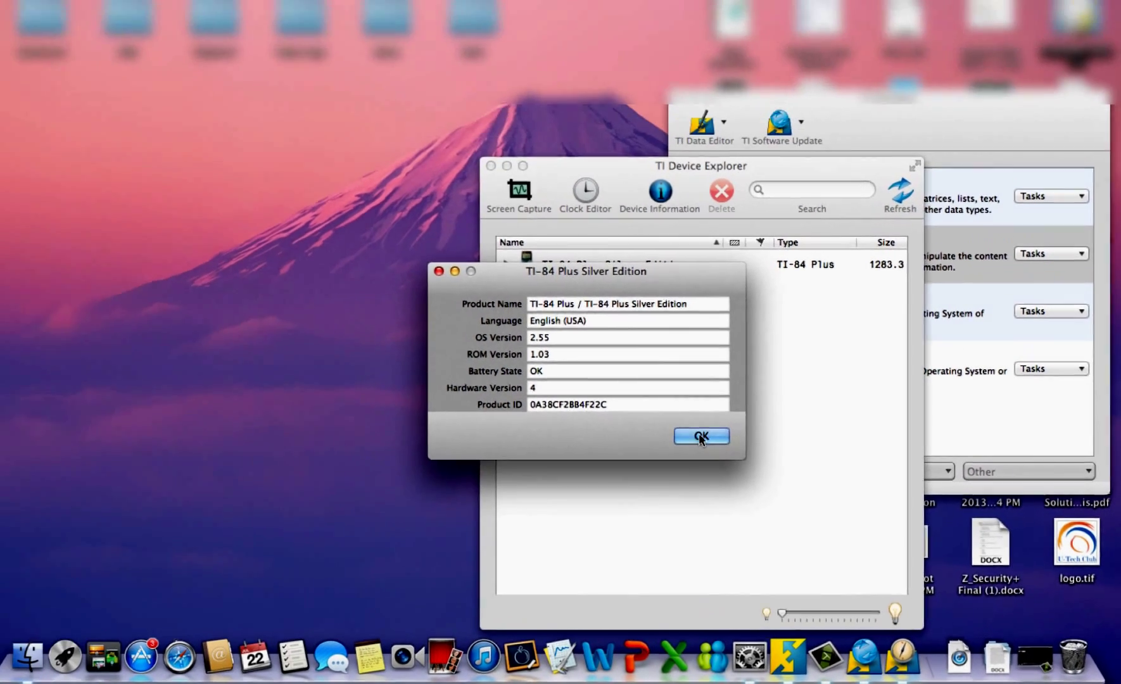
click(607, 365)
click(505, 179)
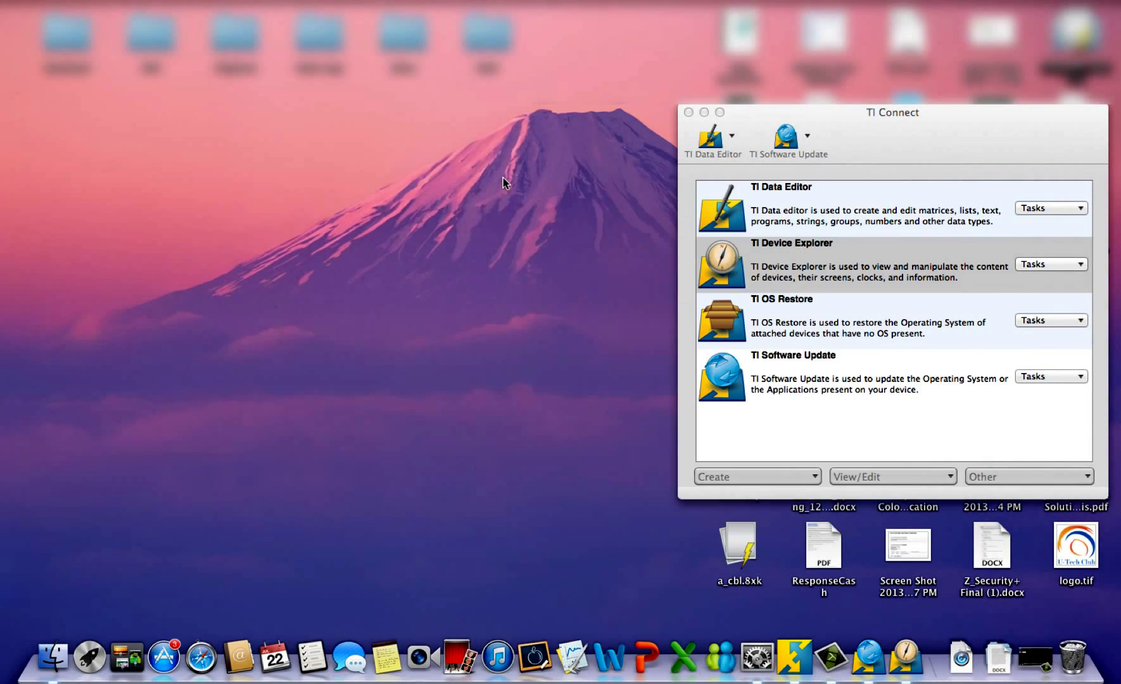